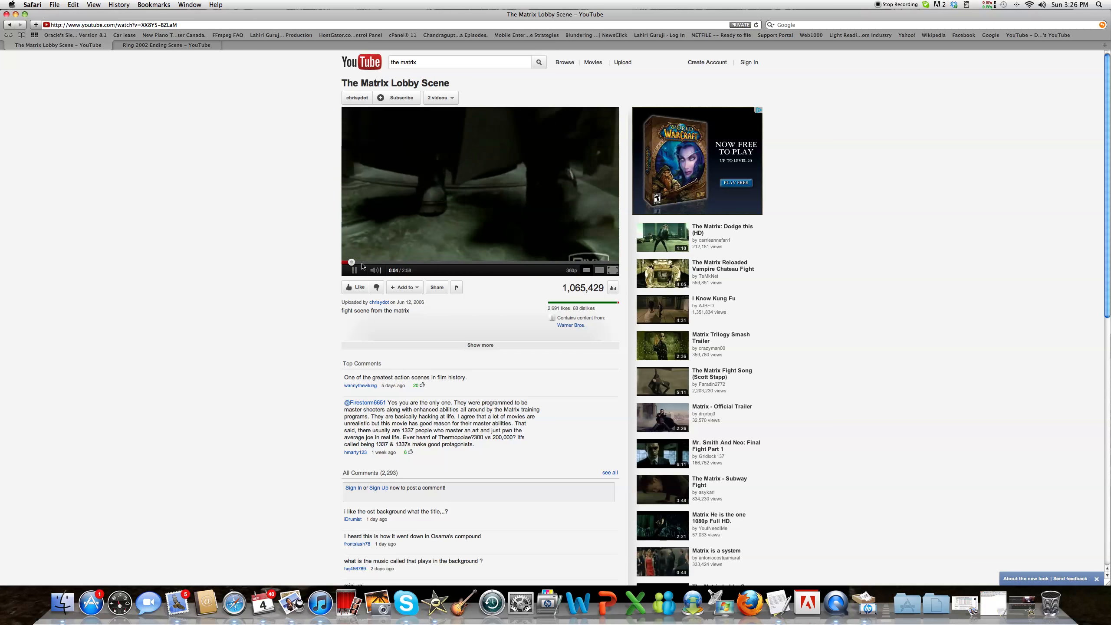
Play parts of The Matrix Lobby Scene and The Ring 2002 Ending Scene to examine their colour tints, and close the browser window
left_click(405, 262)
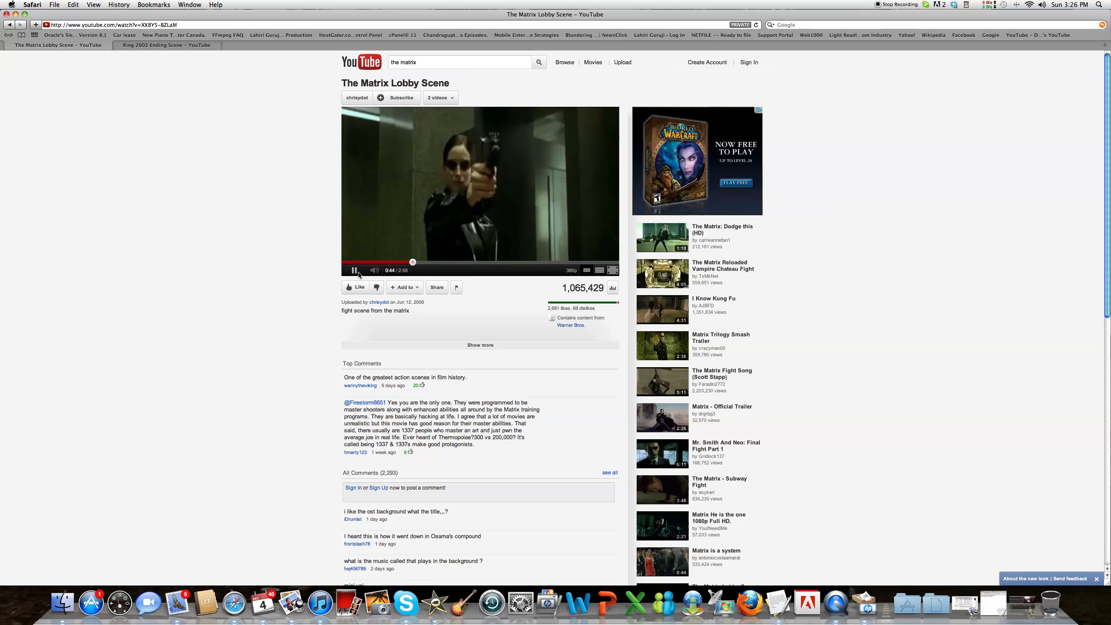
left_click(119, 45)
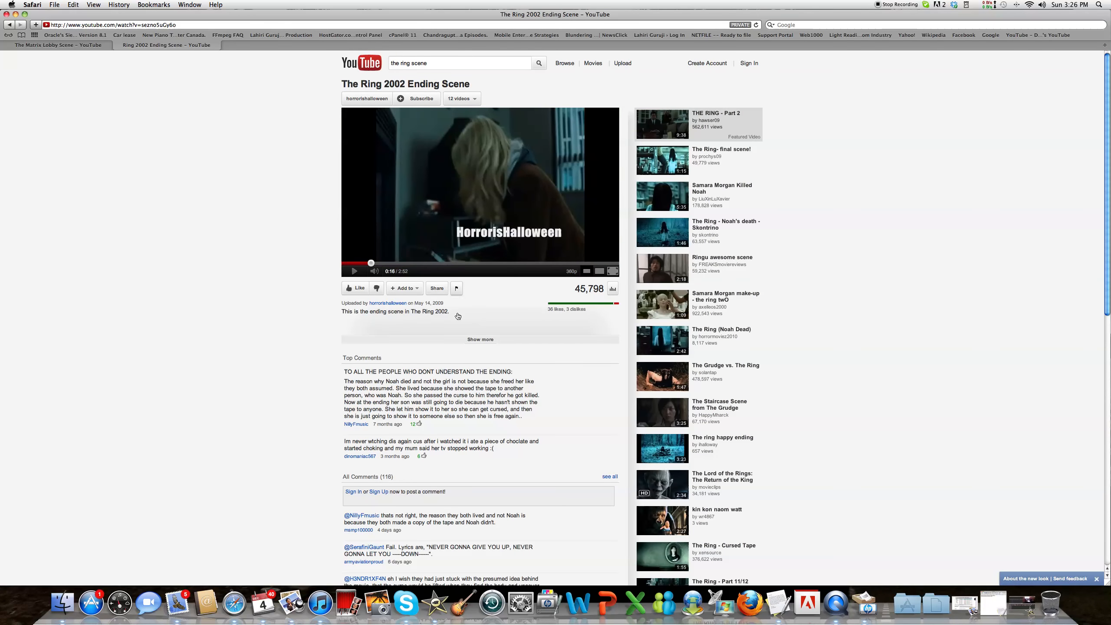
left_click(353, 271)
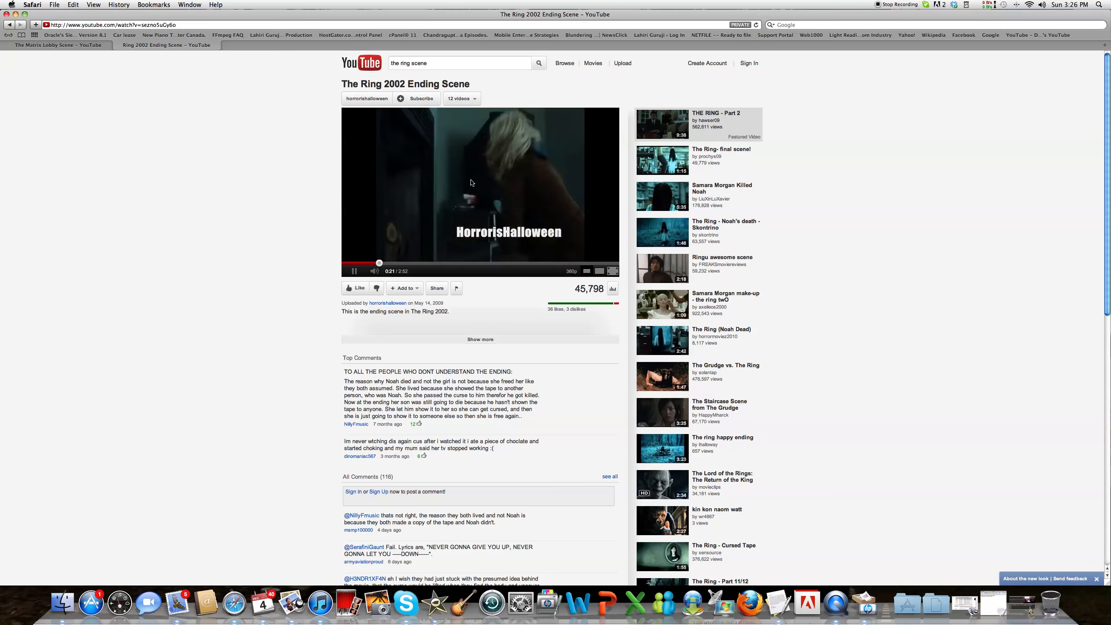
left_click(353, 271)
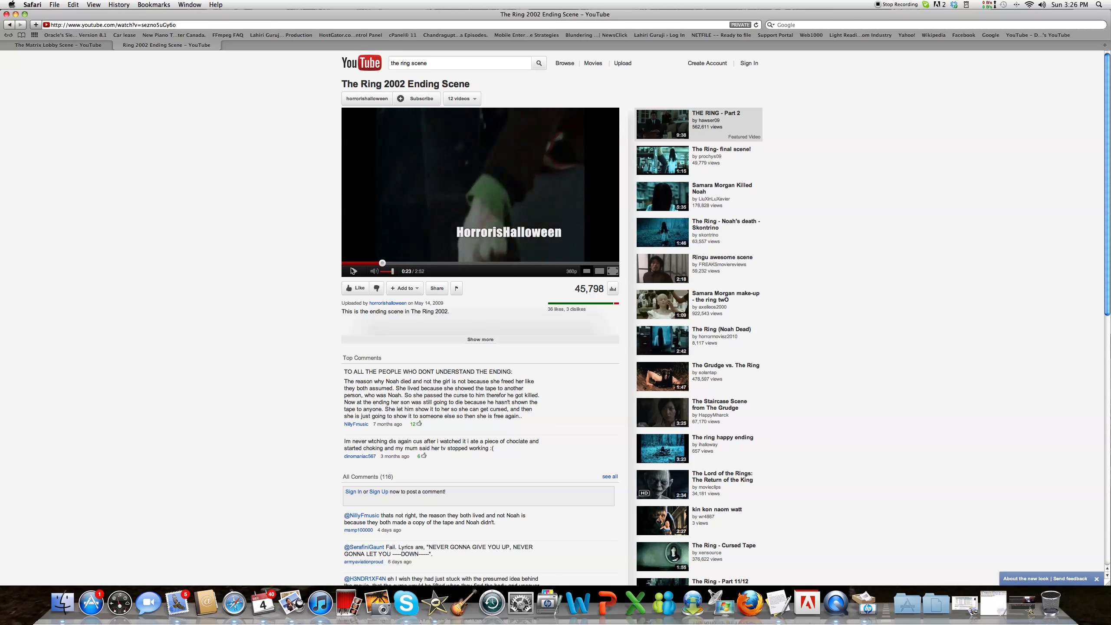
left_click(5, 45)
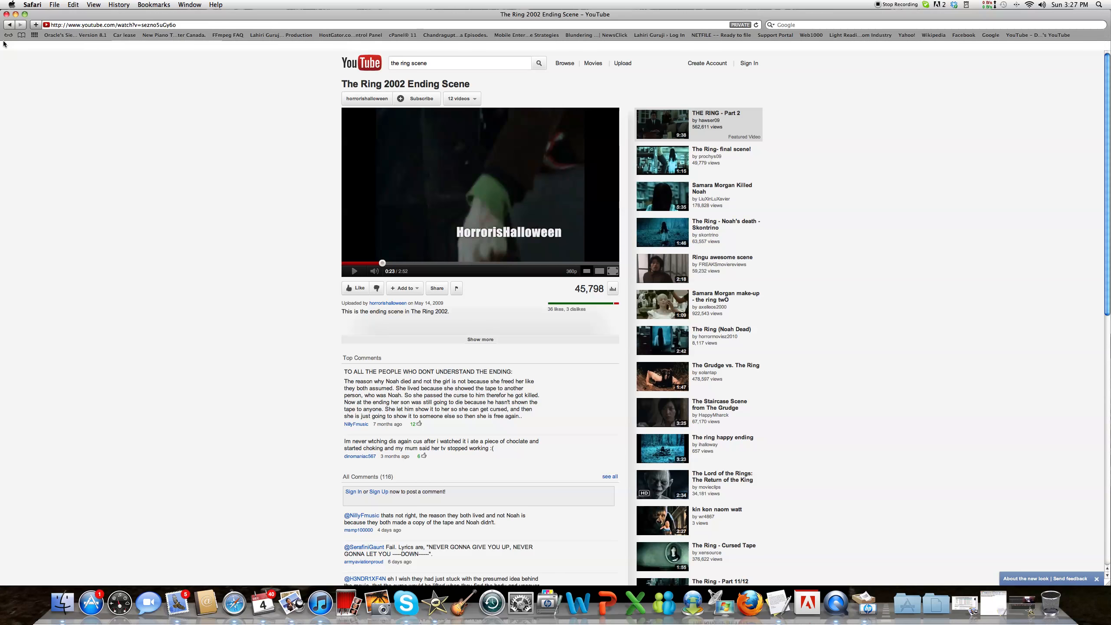
left_click(6, 14)
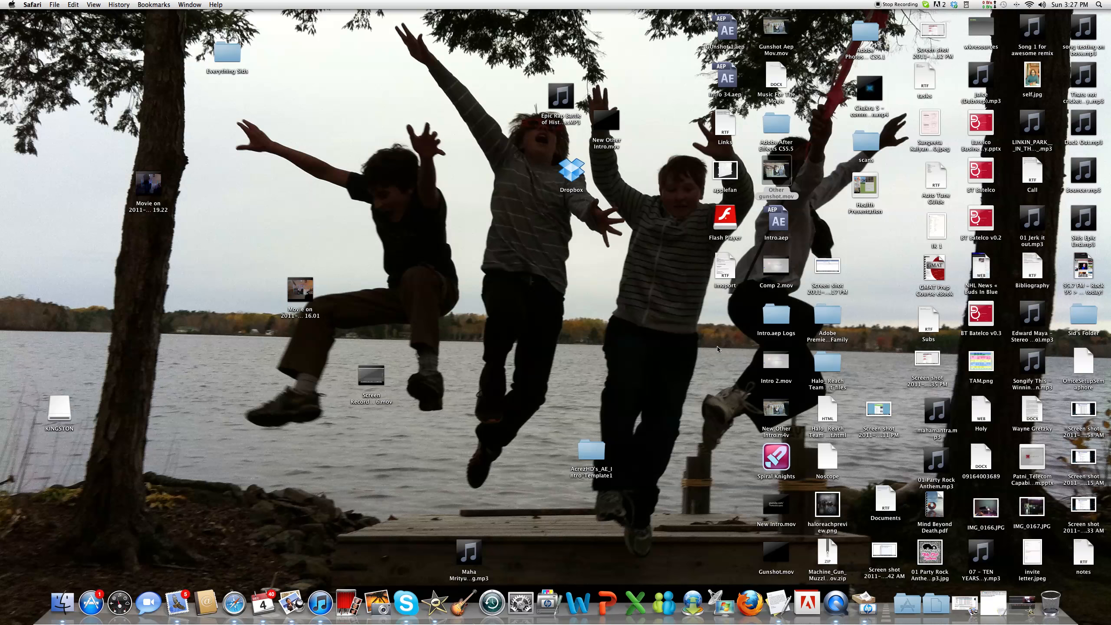
Switch to iMovie and split off a section of about 3.7 s at the end of the French Project timeline clip, accepting the project modification
left_click(1022, 600)
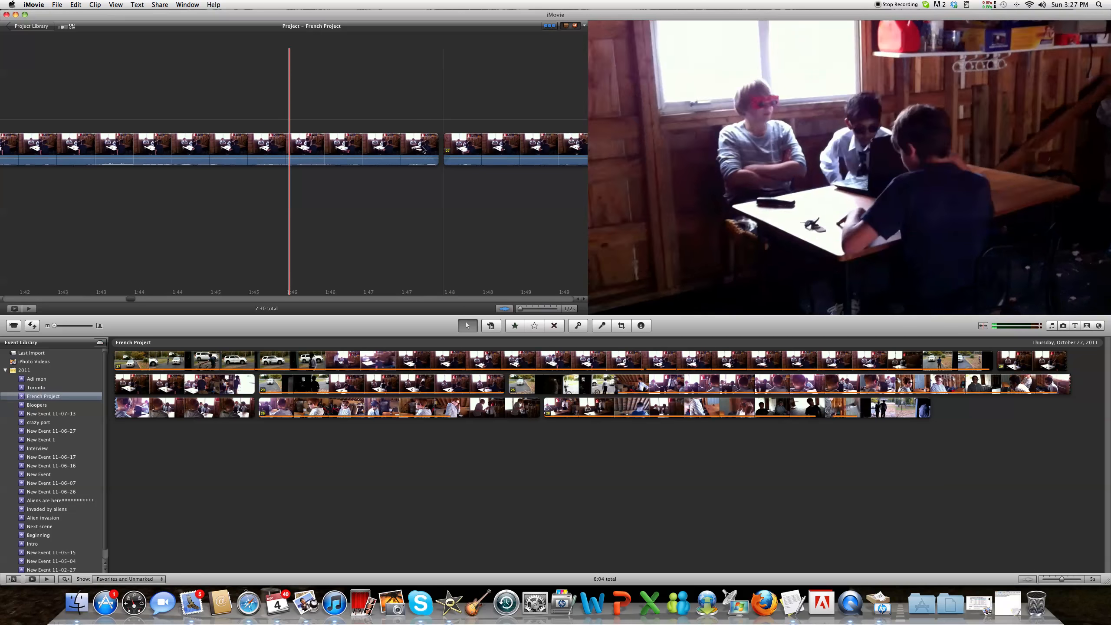
left_click_drag(156, 148, 439, 148)
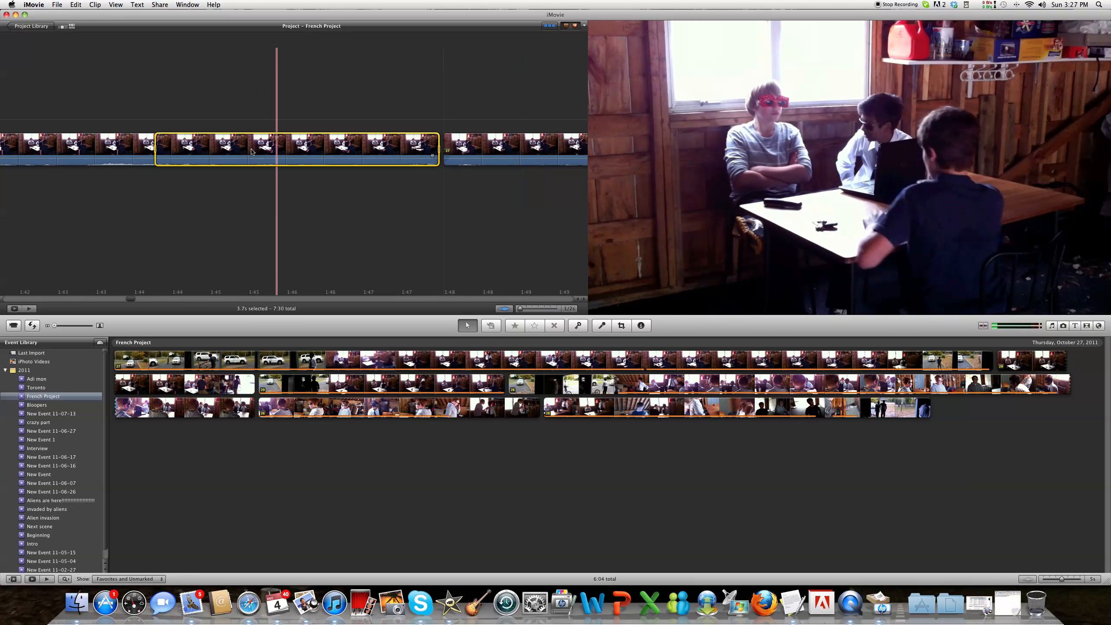
right_click(252, 149)
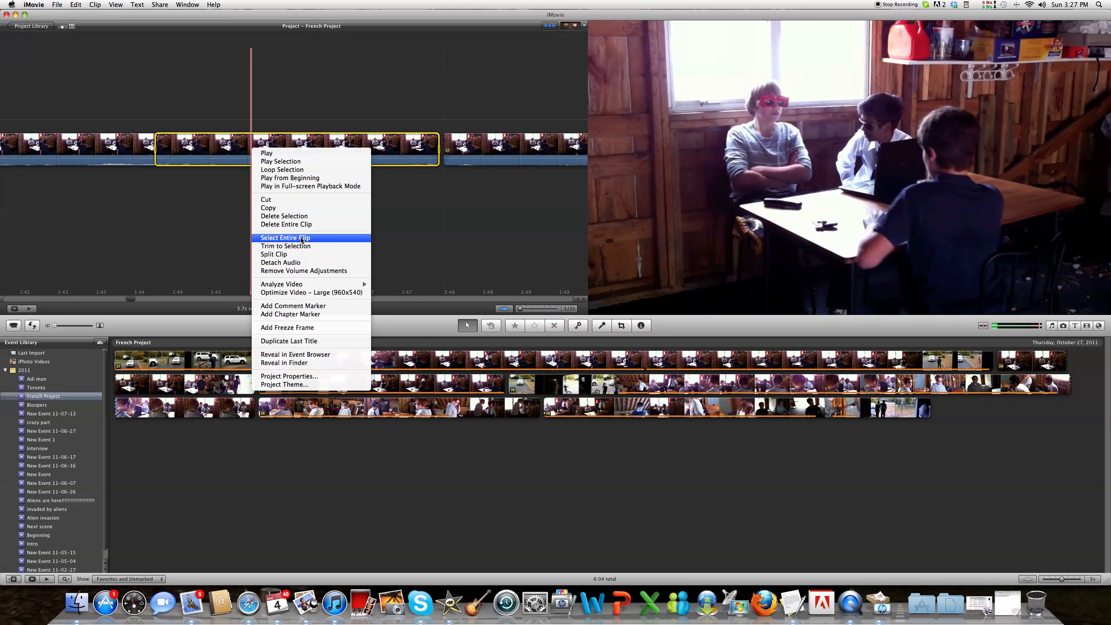
left_click(298, 254)
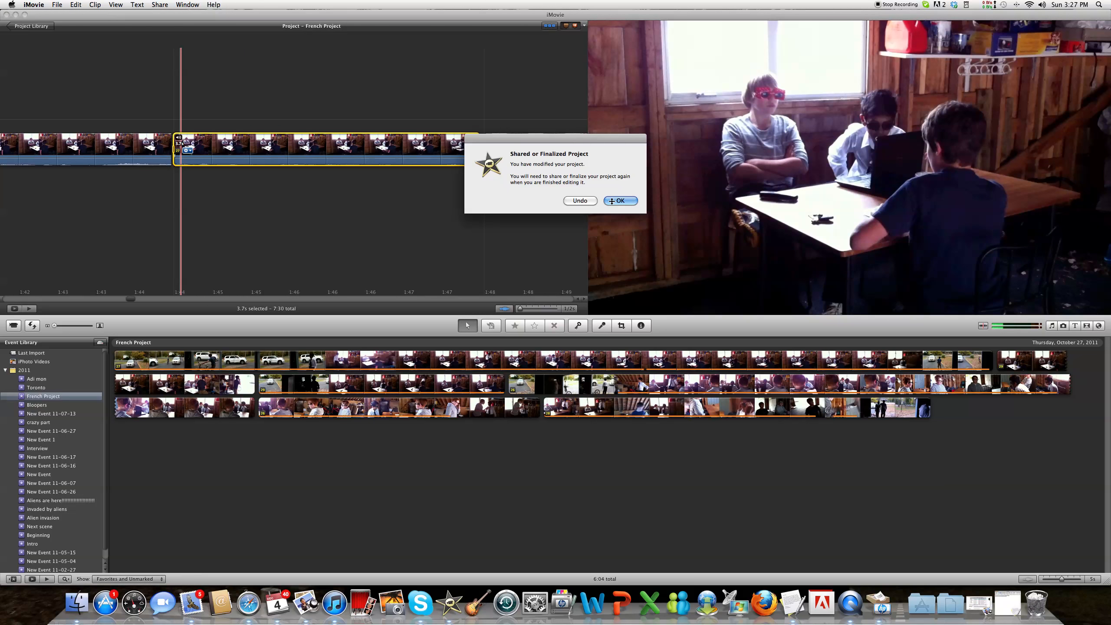
left_click(612, 201)
key("space")
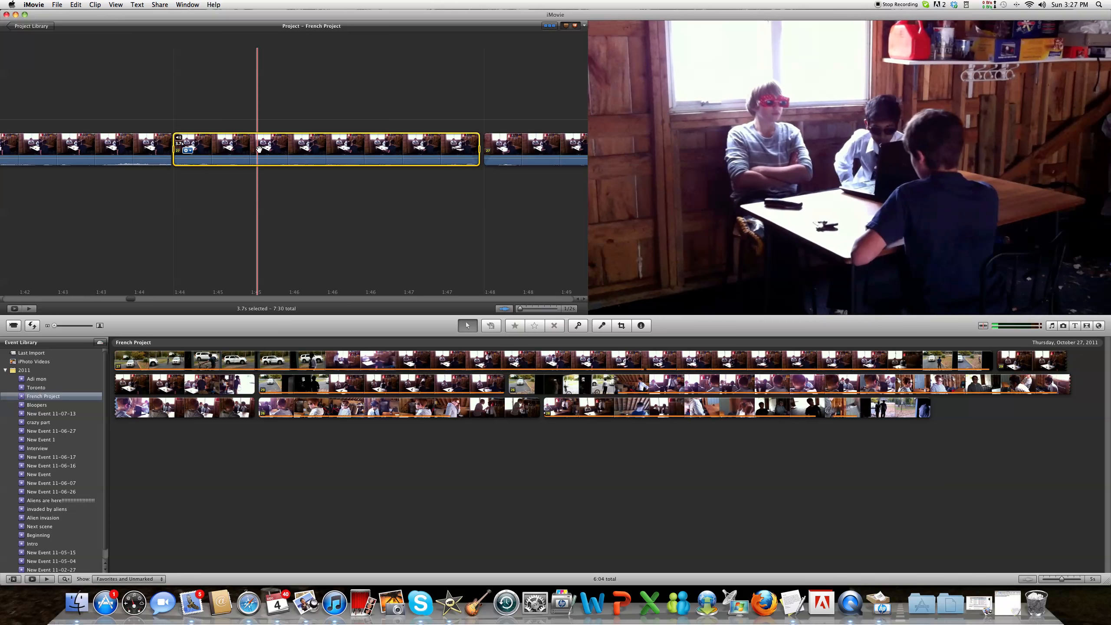
Adjust the split clip's colour gains to 100% red, 94% green and 174% blue for a cold tint
double_click(362, 147)
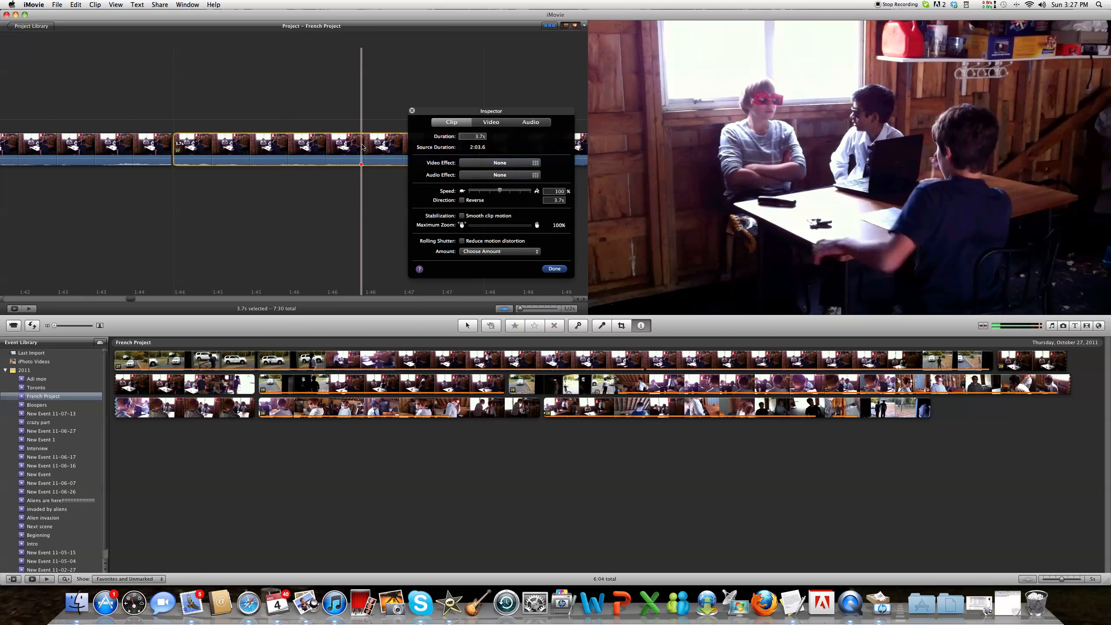
left_click(484, 122)
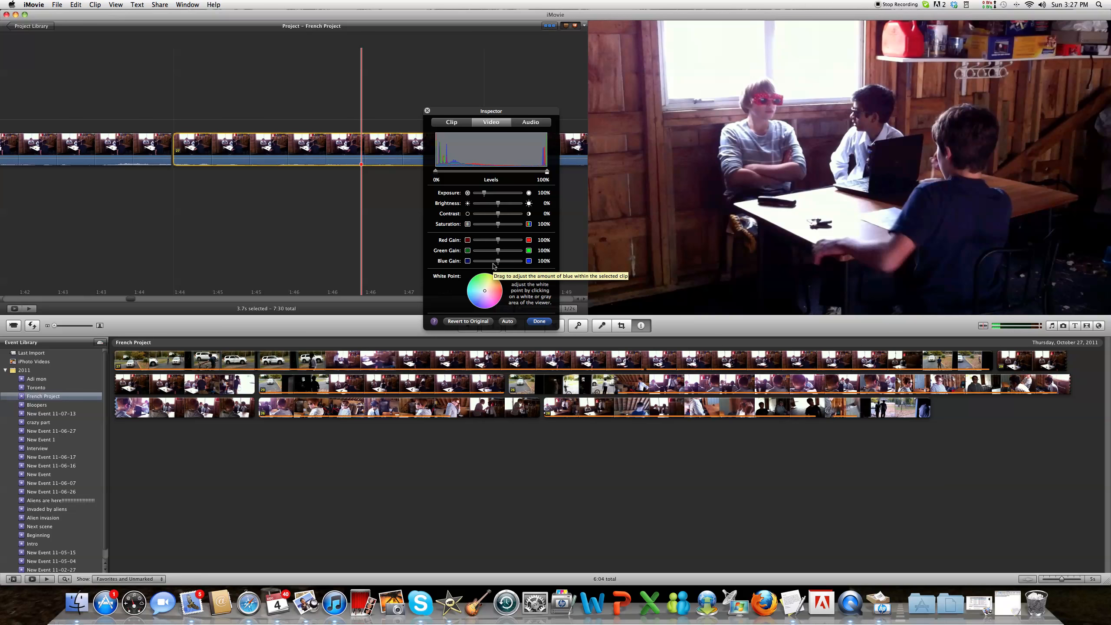
left_click_drag(498, 262, 521, 262)
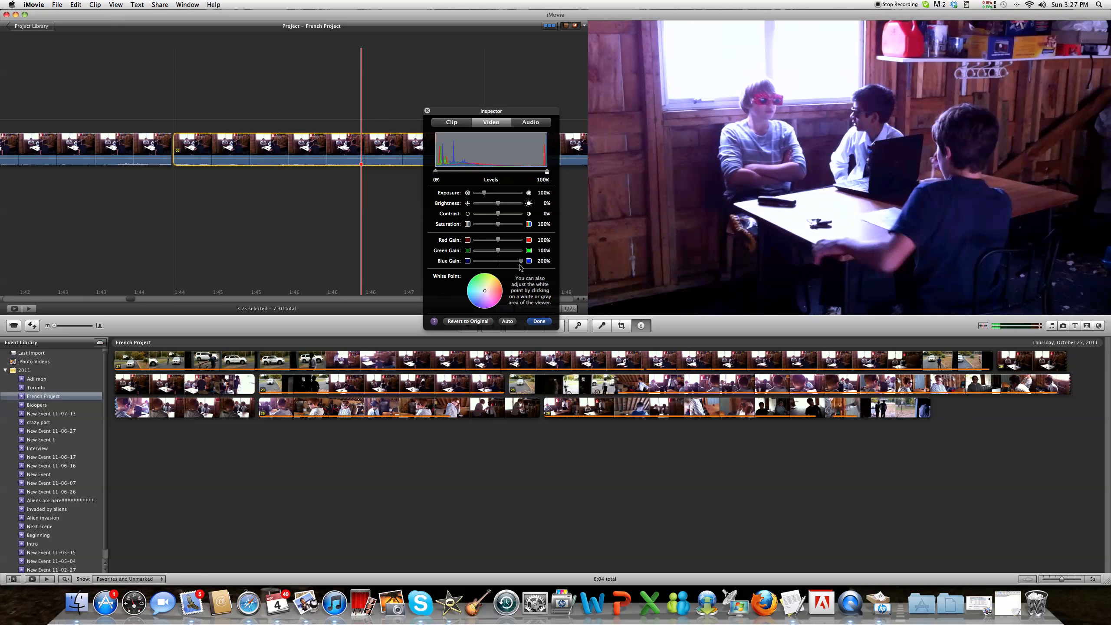
left_click_drag(520, 261, 495, 254)
left_click_drag(498, 243, 596, 250)
left_click_drag(520, 240, 498, 241)
Set the clip's exposure to 96%, brightness to -7% and contrast to 4%
left_click_drag(485, 193, 484, 195)
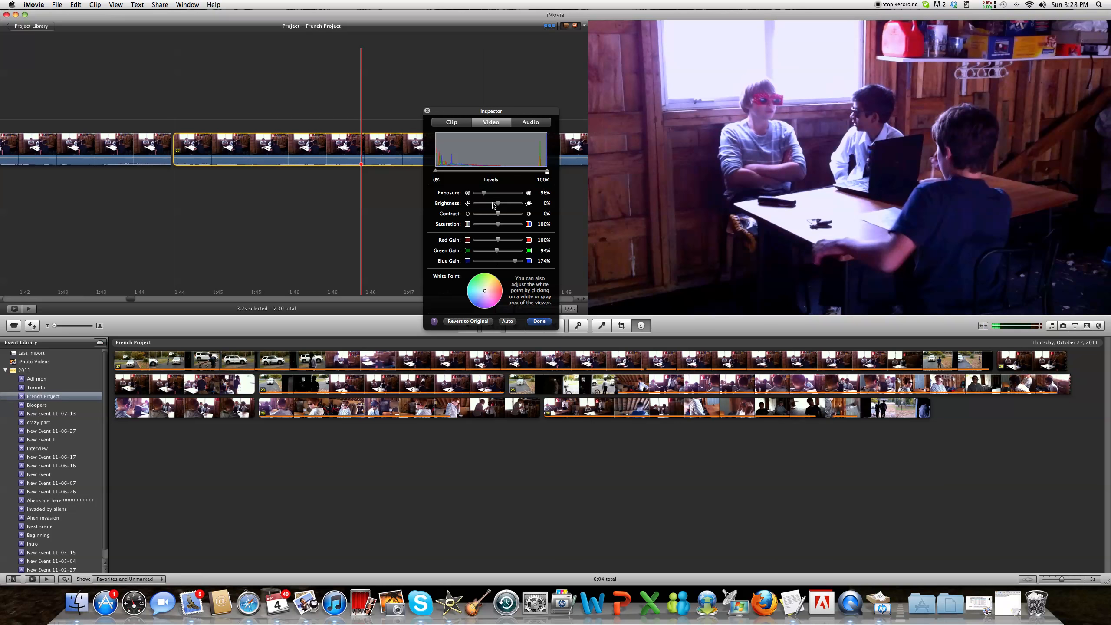
left_click_drag(497, 204, 499, 211)
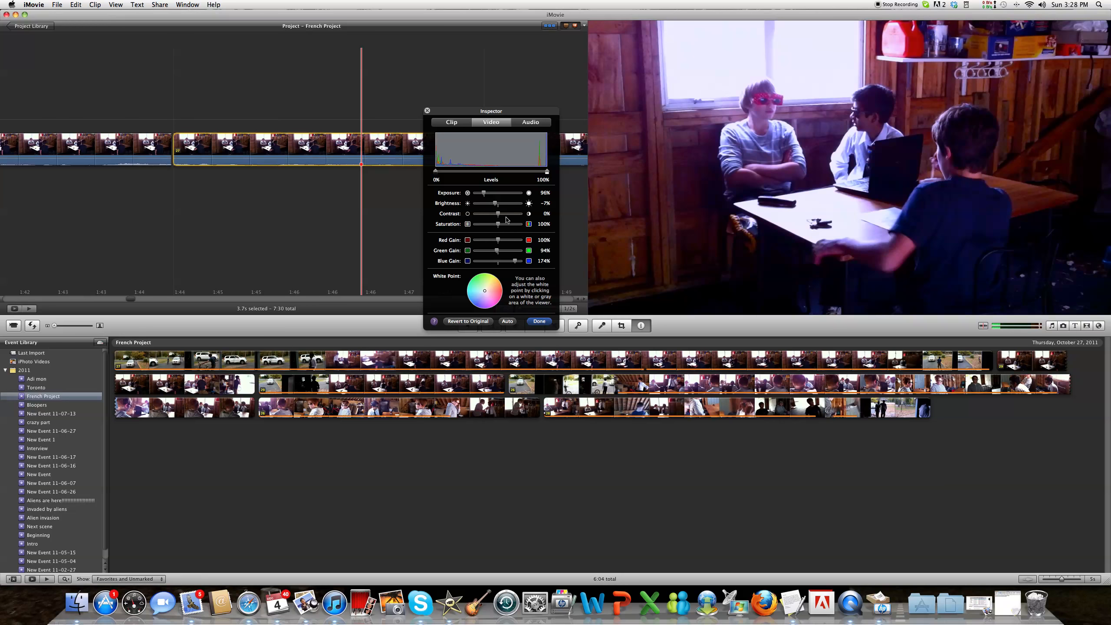
left_click_drag(500, 217, 498, 217)
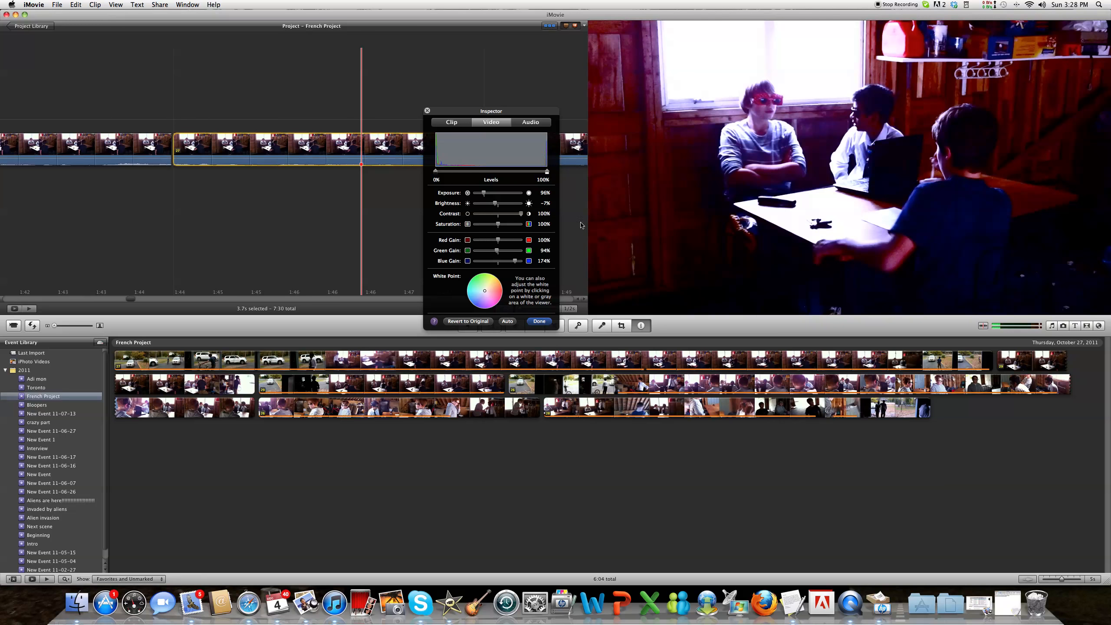
left_click_drag(498, 213, 502, 222)
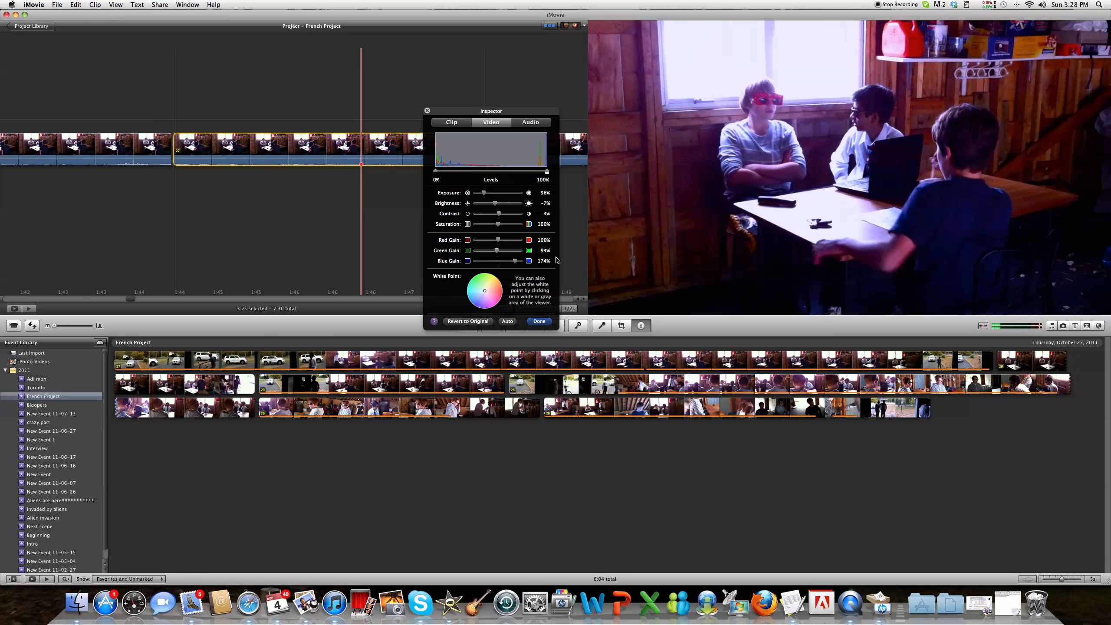
Try a lower saturation and a reddish white point, restore both to neutral, and apply the clip's video adjustments
left_click_drag(498, 224, 231, 223)
left_click_drag(475, 223, 499, 232)
mouse_move(485, 292)
left_mouse_down()
mouse_move(501, 297)
mouse_move(486, 291)
mouse_move(494, 302)
mouse_move(466, 383)
mouse_move(508, 318)
mouse_move(510, 292)
left_mouse_up()
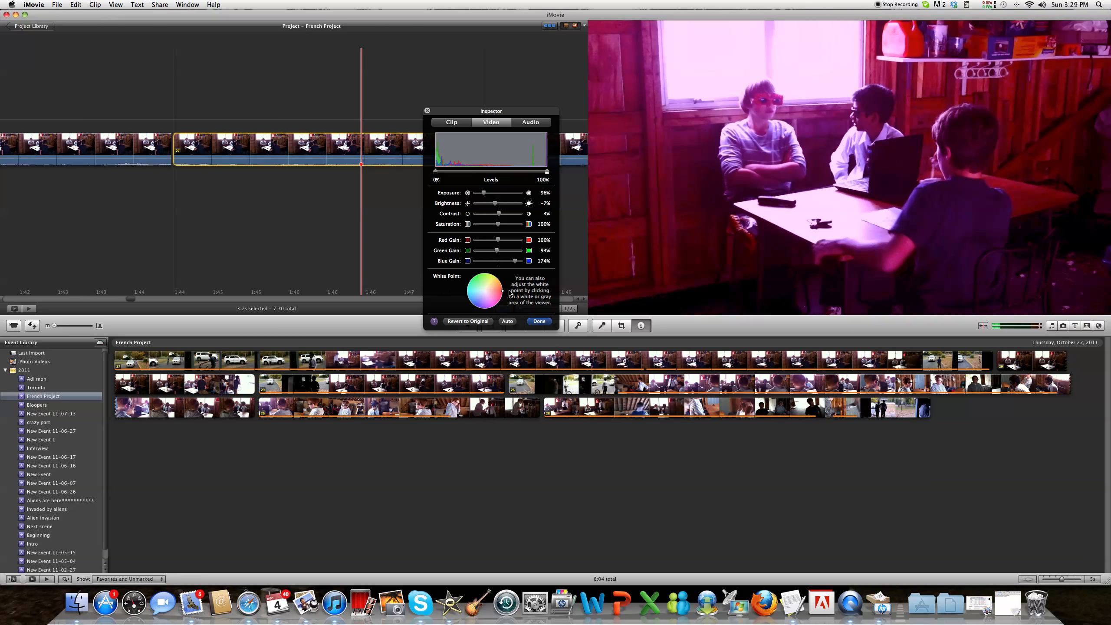
left_click_drag(499, 297, 486, 293)
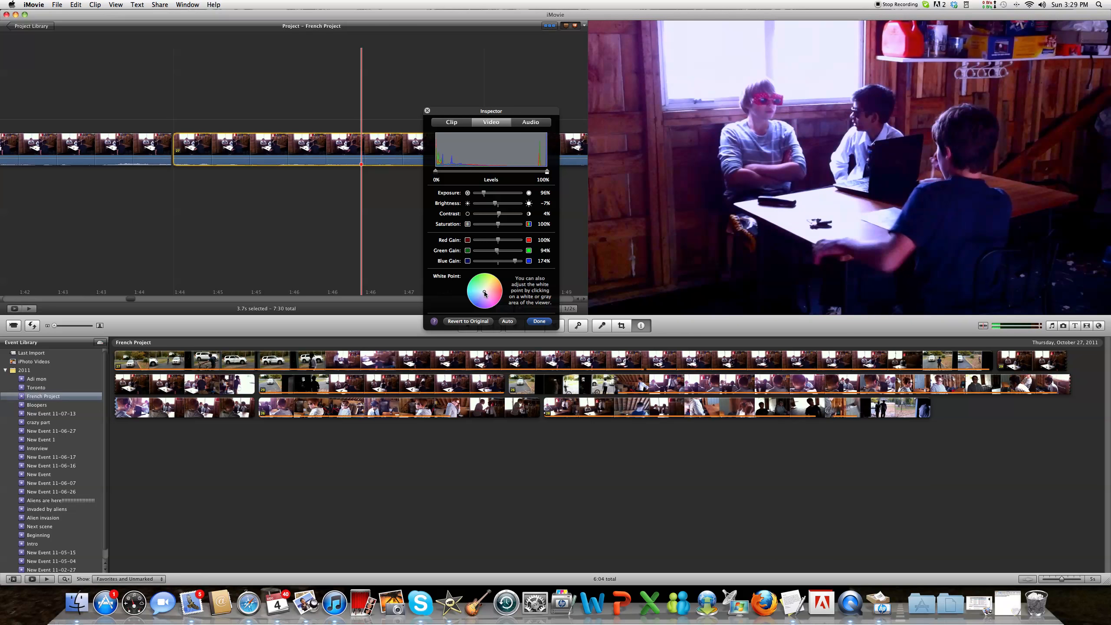
left_click(538, 321)
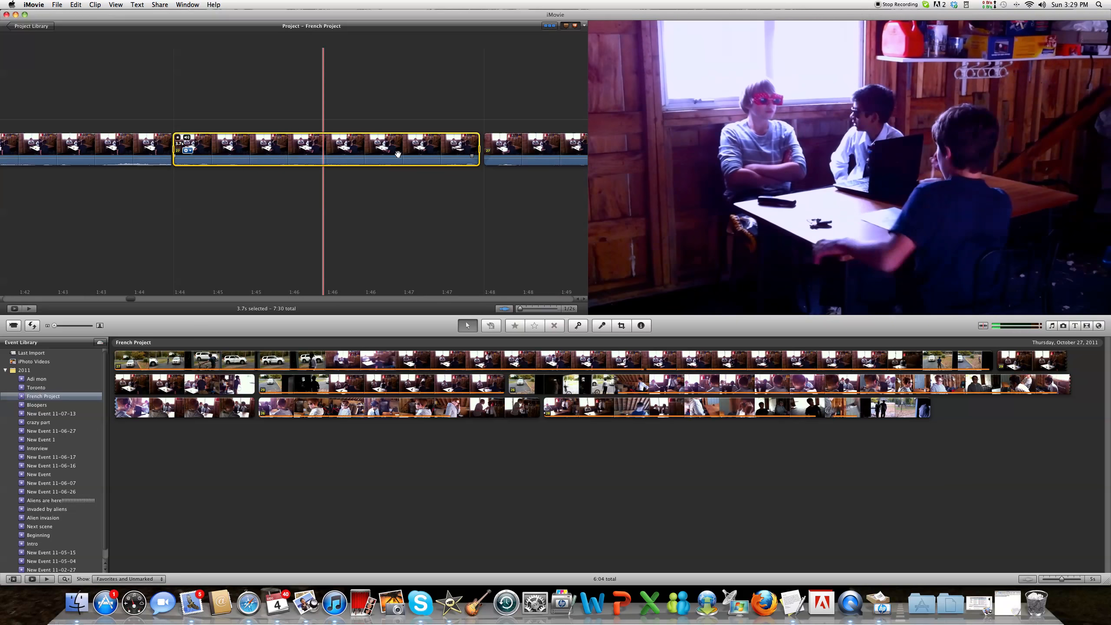
Reopen the split clip's video adjustments and revert them to the original
double_click(430, 153)
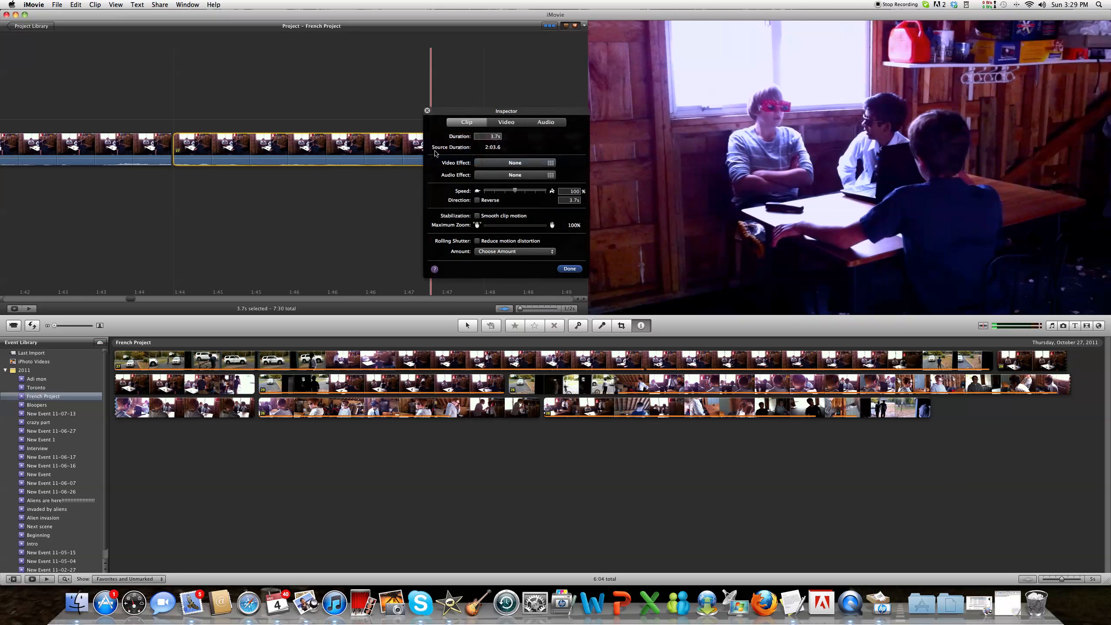
left_click(506, 123)
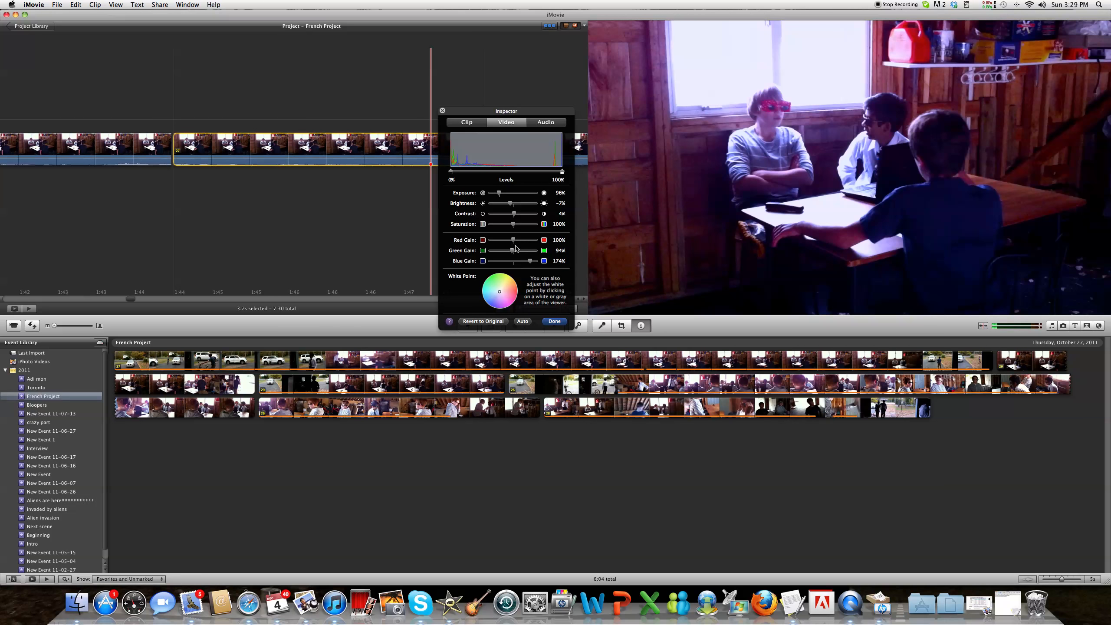
left_click_drag(531, 263, 513, 267)
left_click(488, 320)
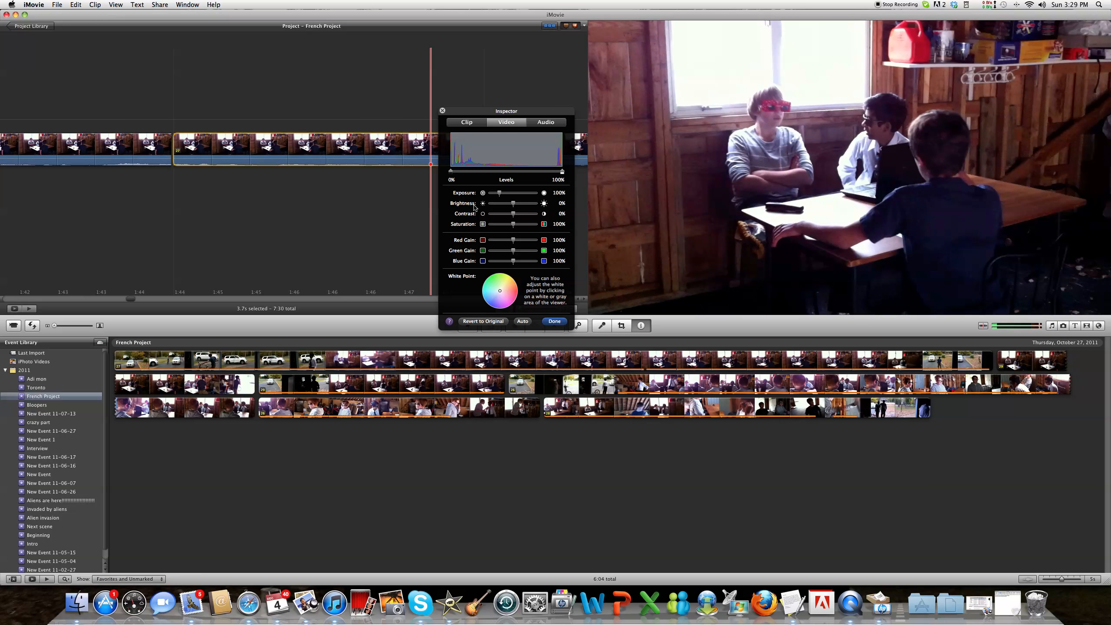
Give the clip a green tint with green gain 162%, blue gain 94%, exposure 92% and saturation 109%, and apply the adjustments
left_click_drag(515, 253, 527, 253)
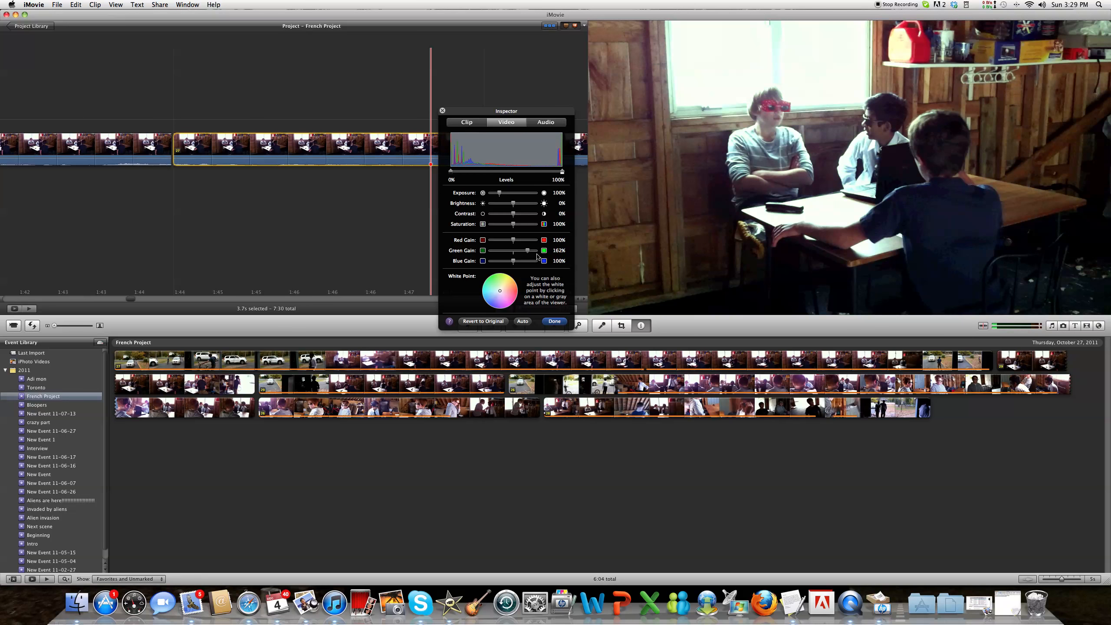
mouse_move(512, 244)
left_mouse_down()
mouse_move(440, 252)
mouse_move(314, 243)
mouse_move(513, 245)
mouse_move(513, 264)
left_mouse_up()
mouse_move(500, 196)
left_mouse_down()
mouse_move(511, 197)
mouse_move(482, 198)
mouse_move(501, 199)
left_mouse_up()
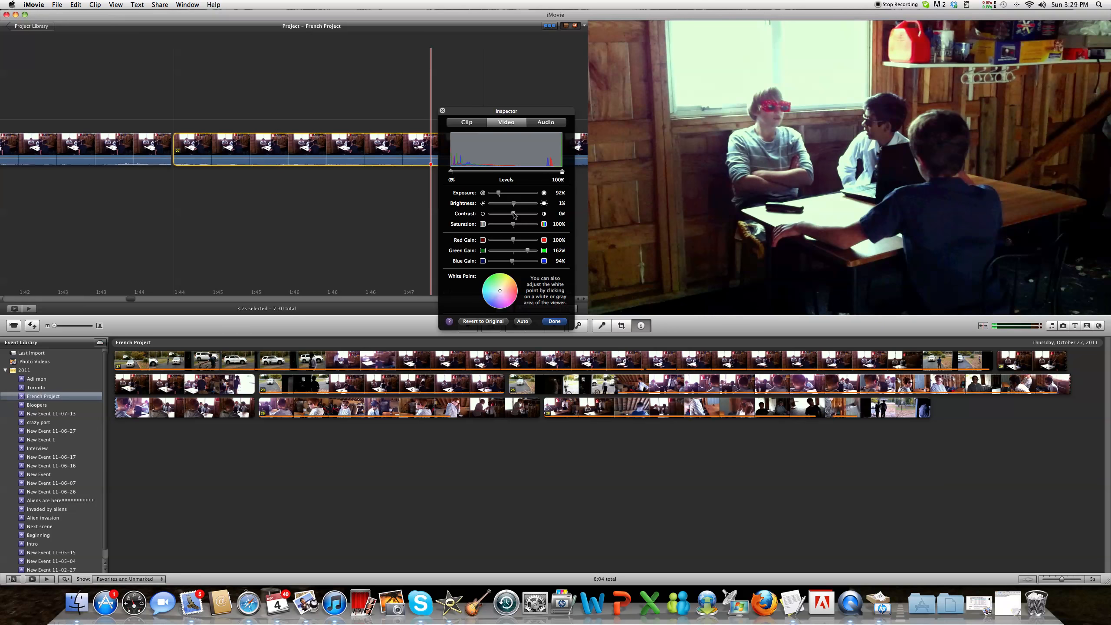
mouse_move(515, 214)
left_mouse_down()
mouse_move(643, 220)
mouse_move(418, 218)
mouse_move(597, 228)
mouse_move(516, 227)
left_mouse_up()
left_click(545, 123)
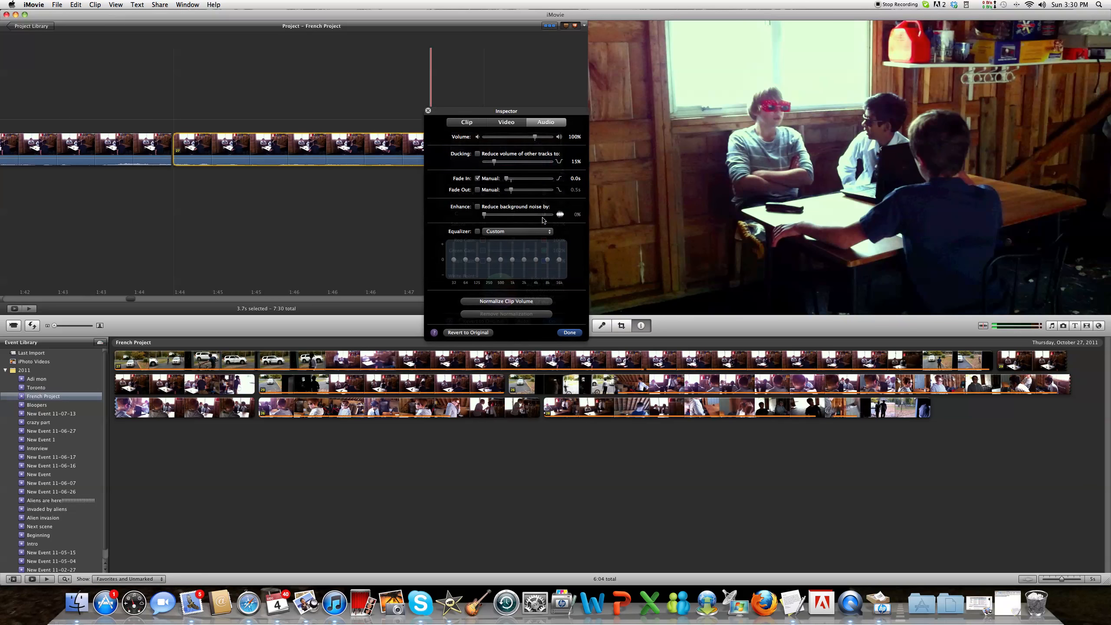
left_click(569, 332)
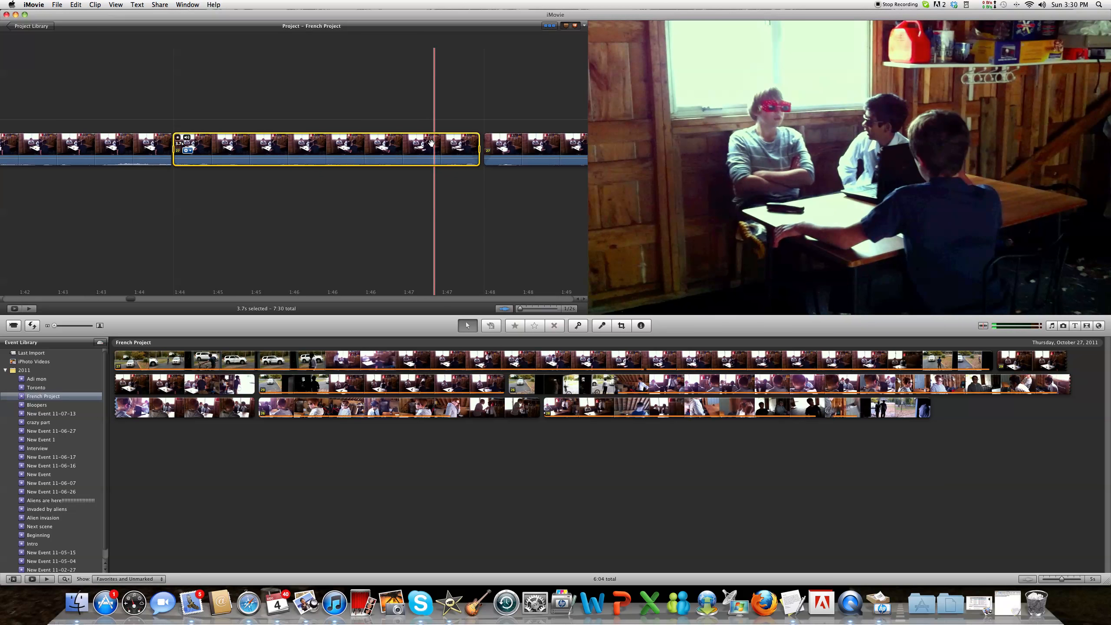
Reopen the clip's video adjustments and set red gain to 87%, green gain to 89% and blue gain to 91%
double_click(400, 149)
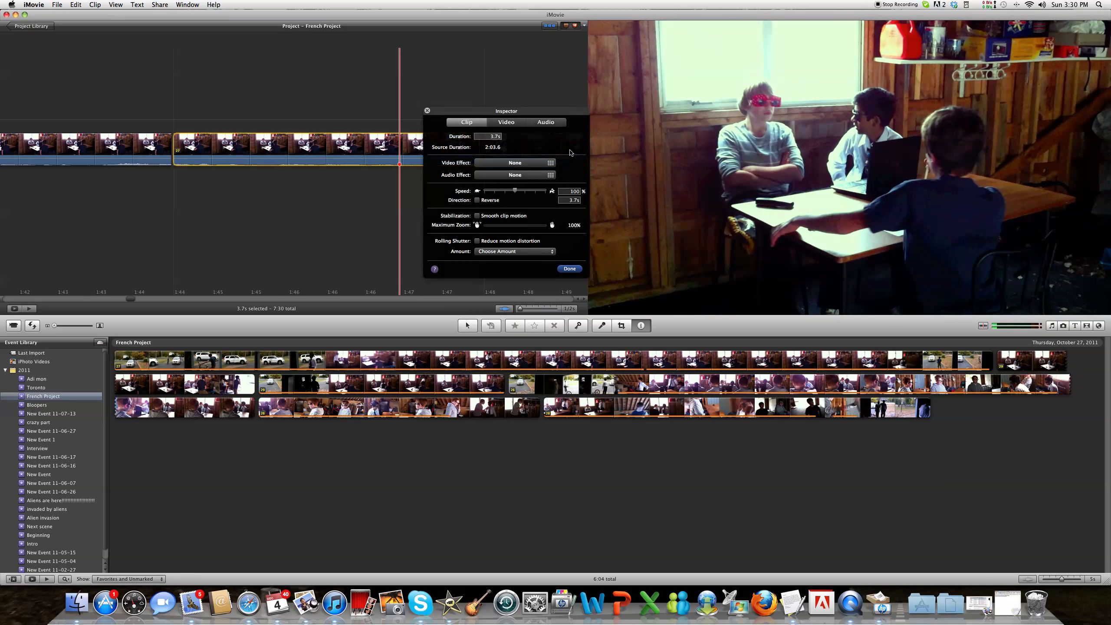
left_click(506, 121)
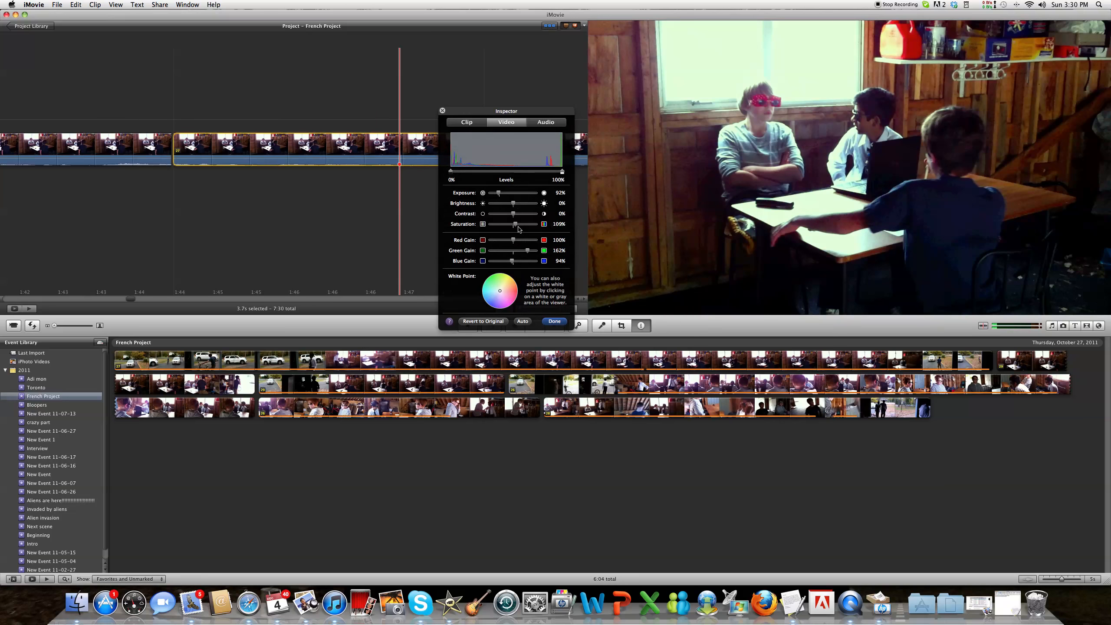
left_click_drag(514, 241, 508, 263)
Switch to Safari, search YouTube for "book of eli" and open the Atticus Ross - Panoramic video
left_click(248, 603)
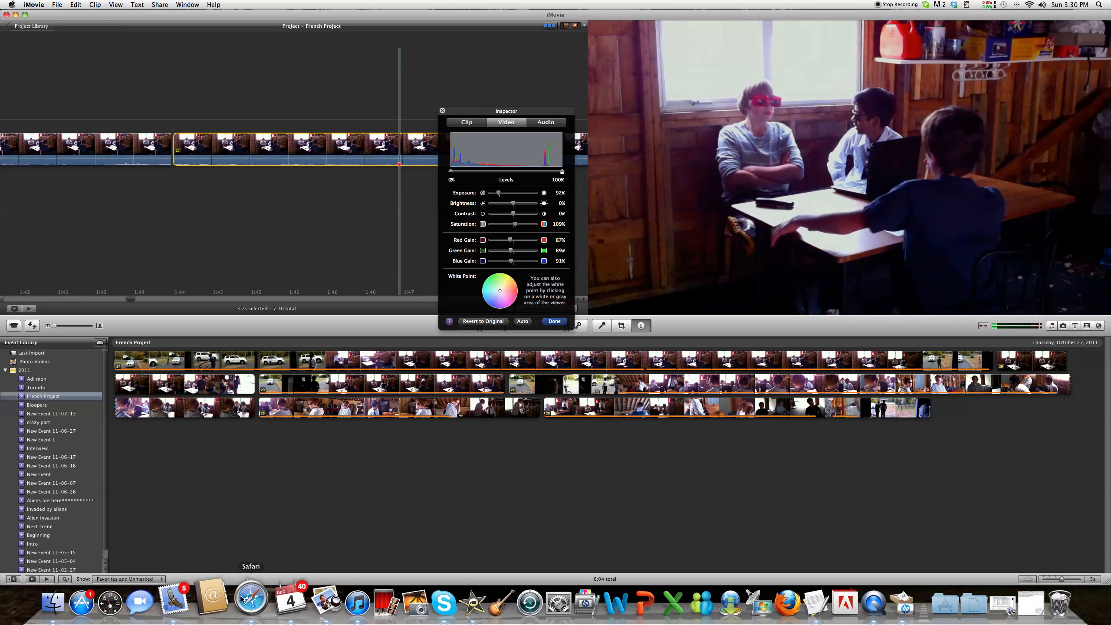
left_click(1018, 36)
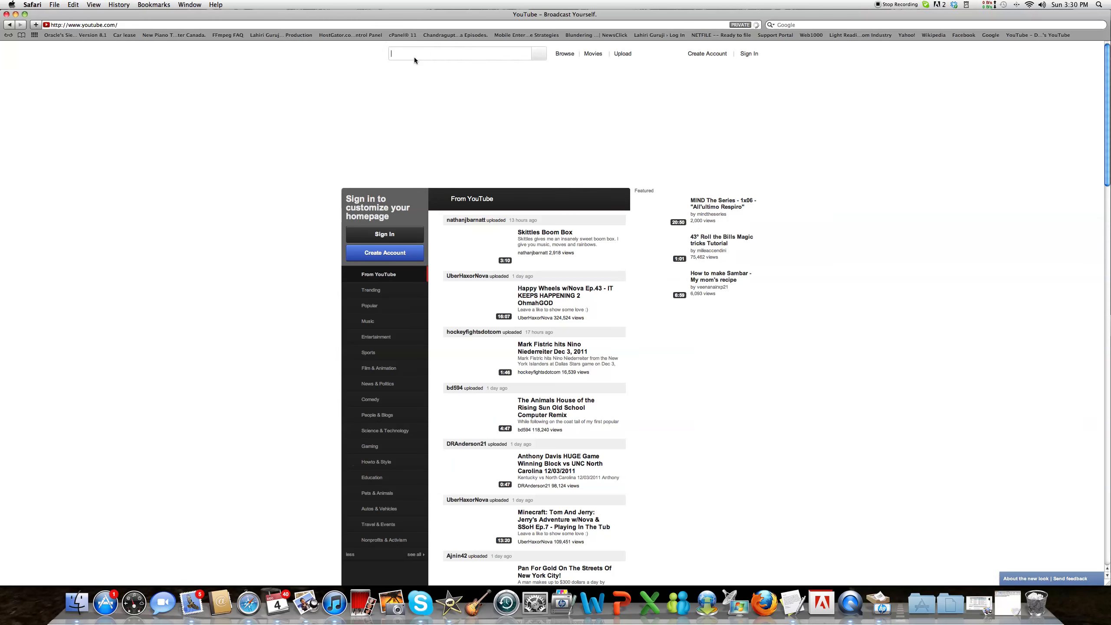
left_click(416, 54)
type("book of eli")
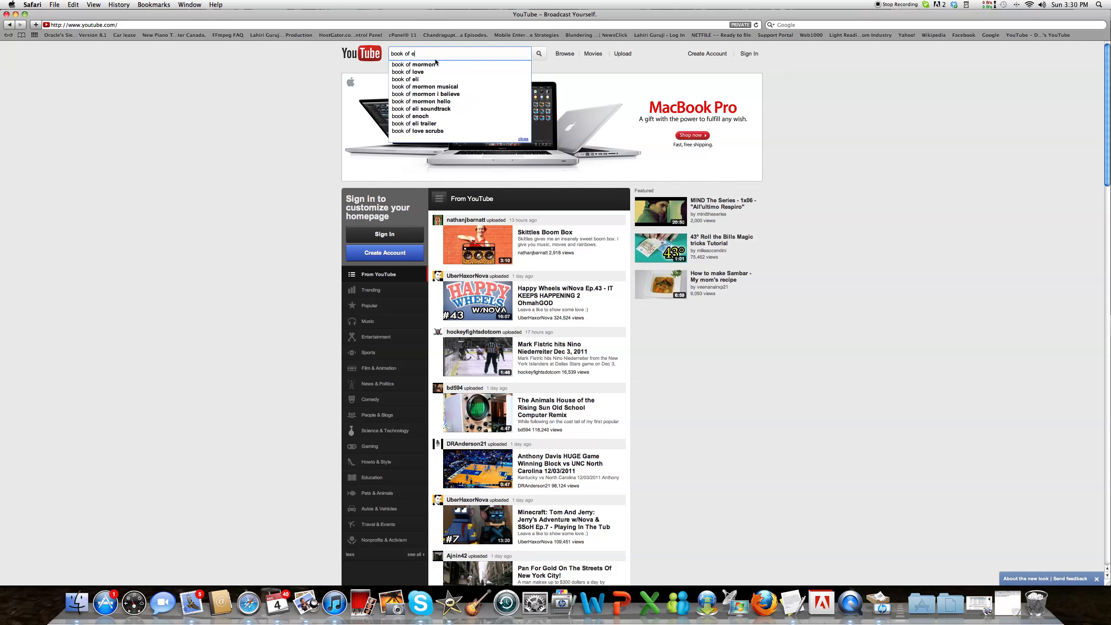
key("Return")
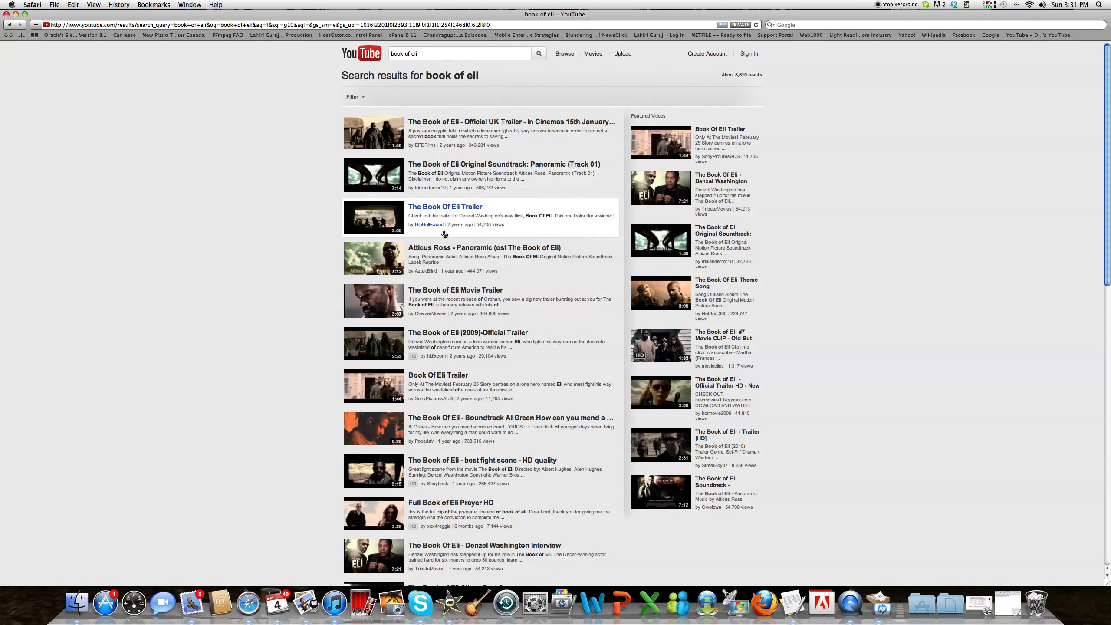
left_click(444, 249)
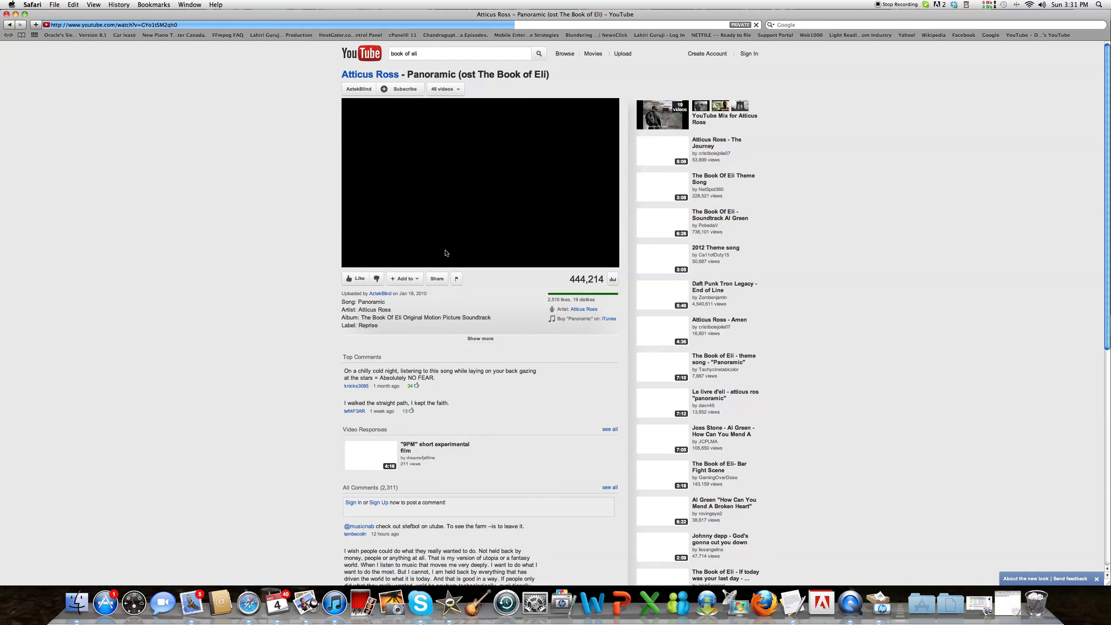
Go back to the YouTube search results to view another result, and close the Safari window to return to iMovie
left_click(8, 24)
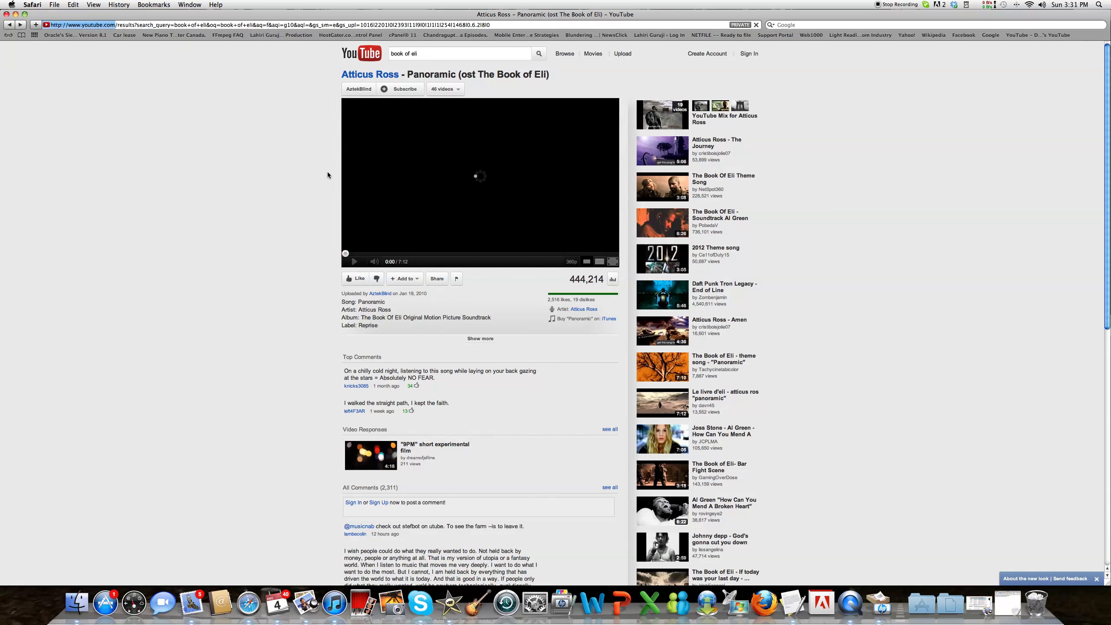
left_click(427, 374)
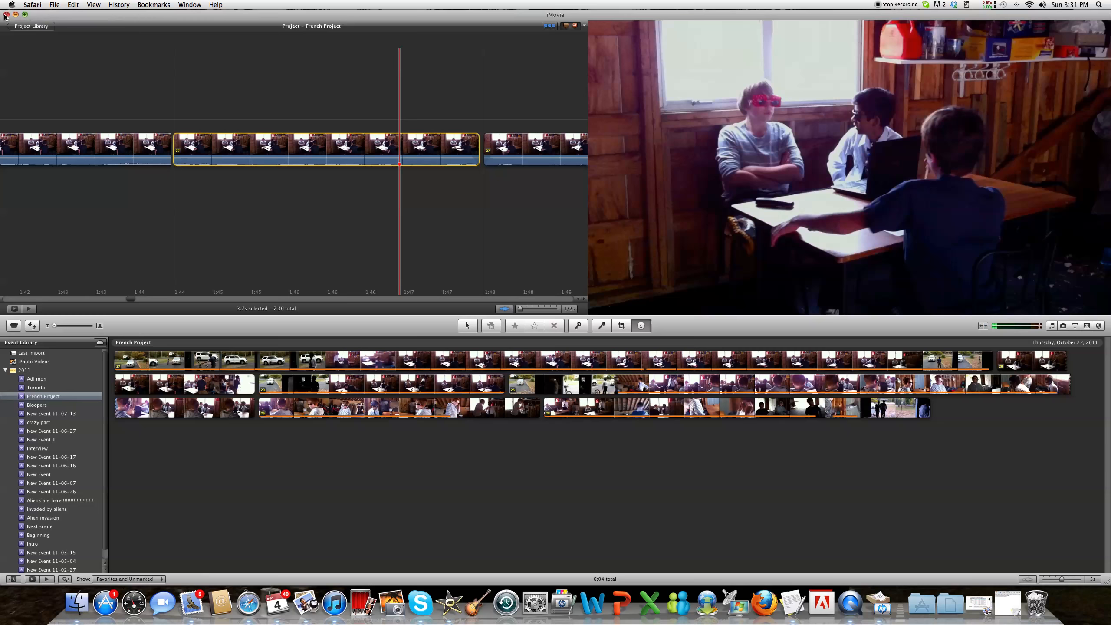
key("super+w")
Set the selected clip's exposure to 128%, brightness to -9%, contrast to 21% and saturation to 113%, and apply the video adjustments
double_click(407, 163)
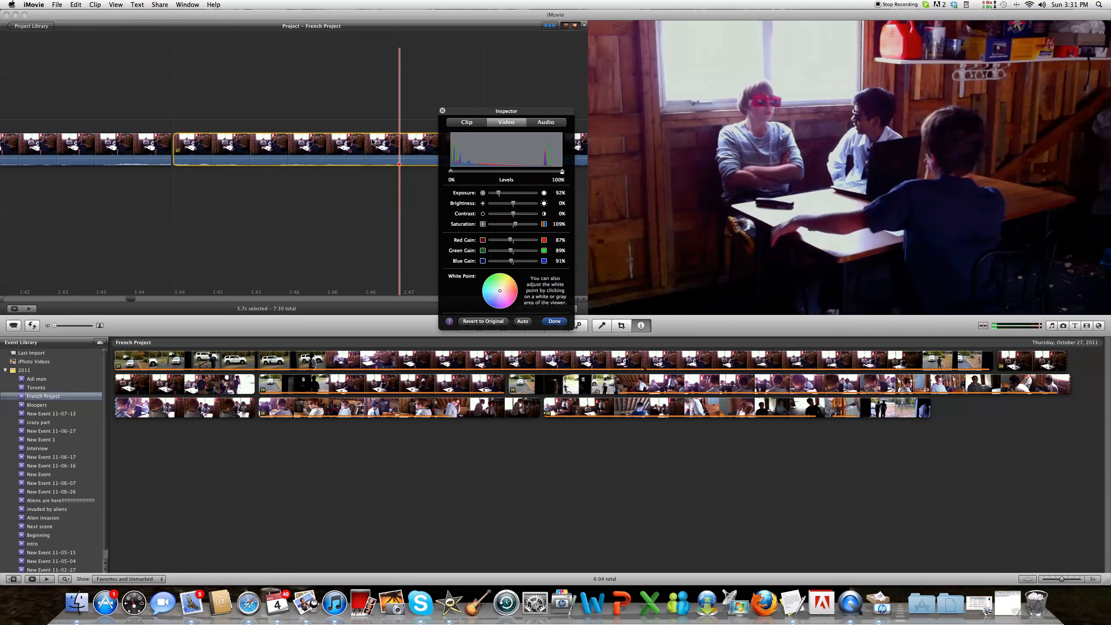
left_click_drag(498, 193, 512, 207)
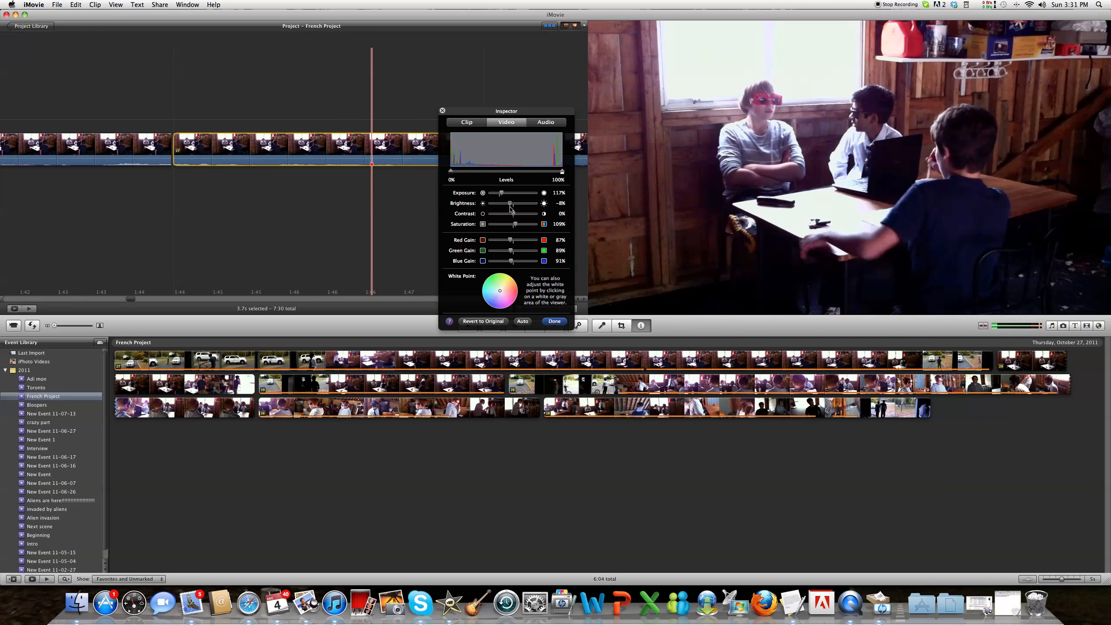
left_click_drag(502, 194, 503, 194)
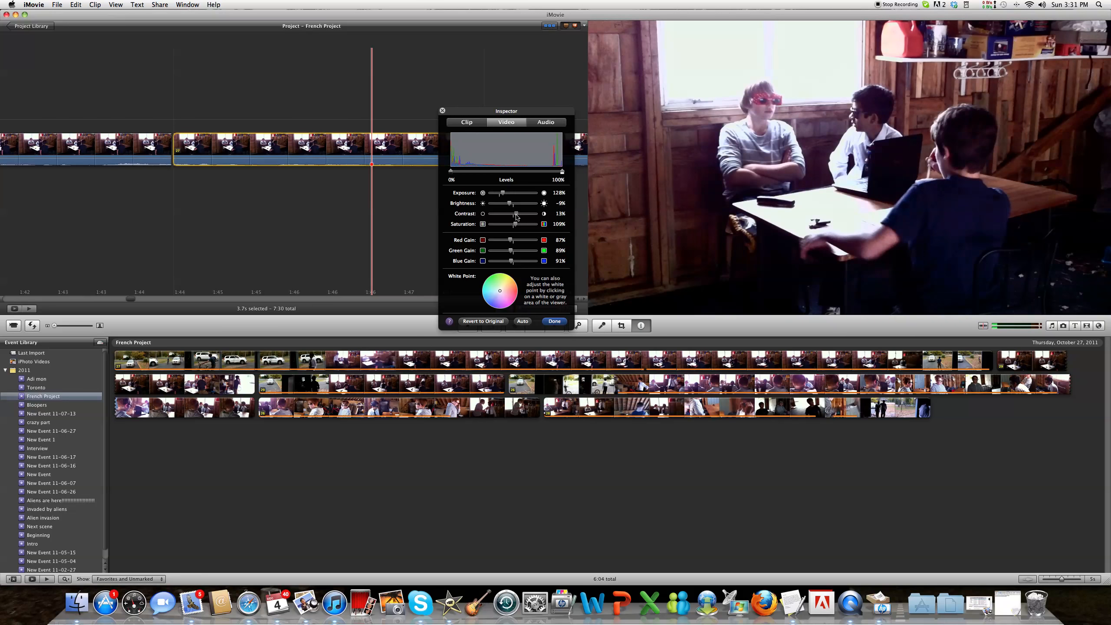
left_click_drag(519, 217, 526, 217)
left_click_drag(520, 218, 519, 219)
left_click(554, 321)
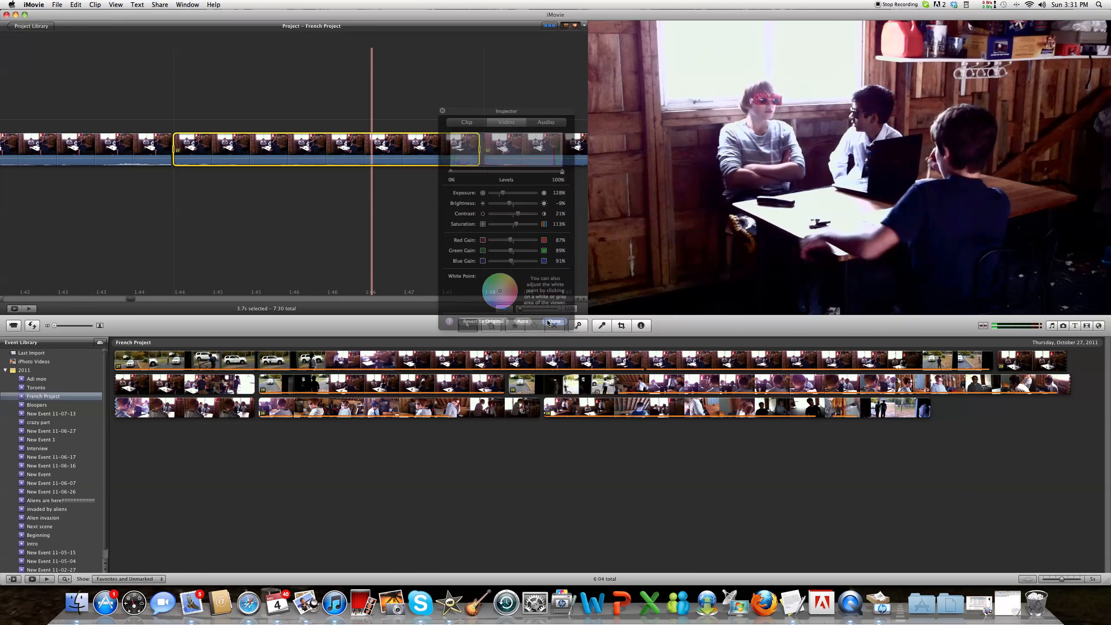